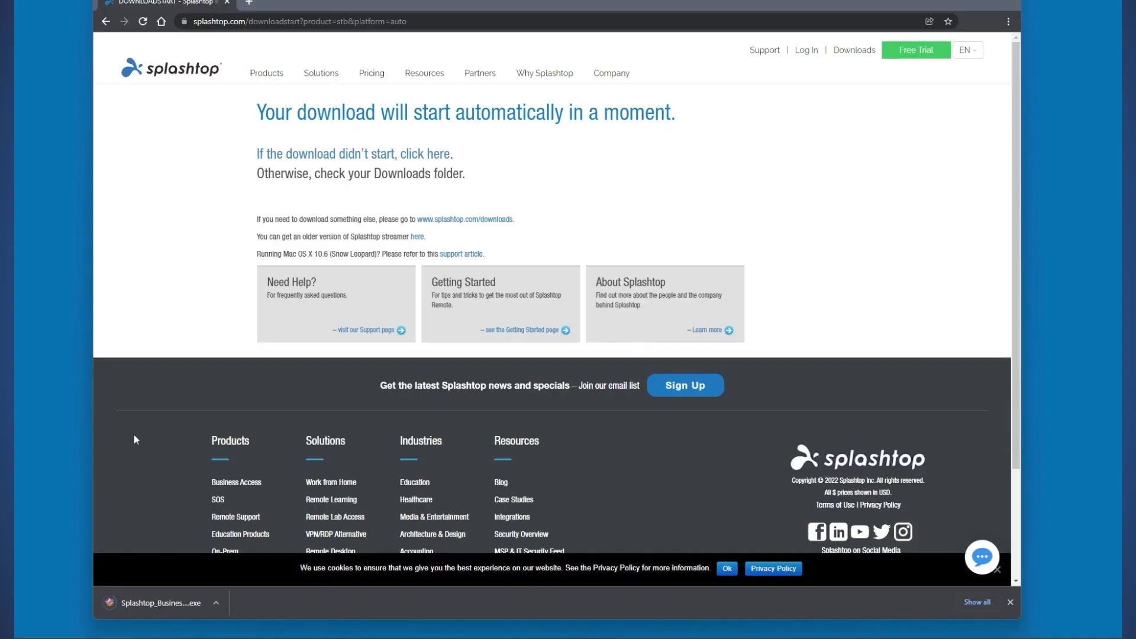
Step: Launch the downloaded Splashtop Business .exe and approve the User Account Control prompt
left_click(130, 604)
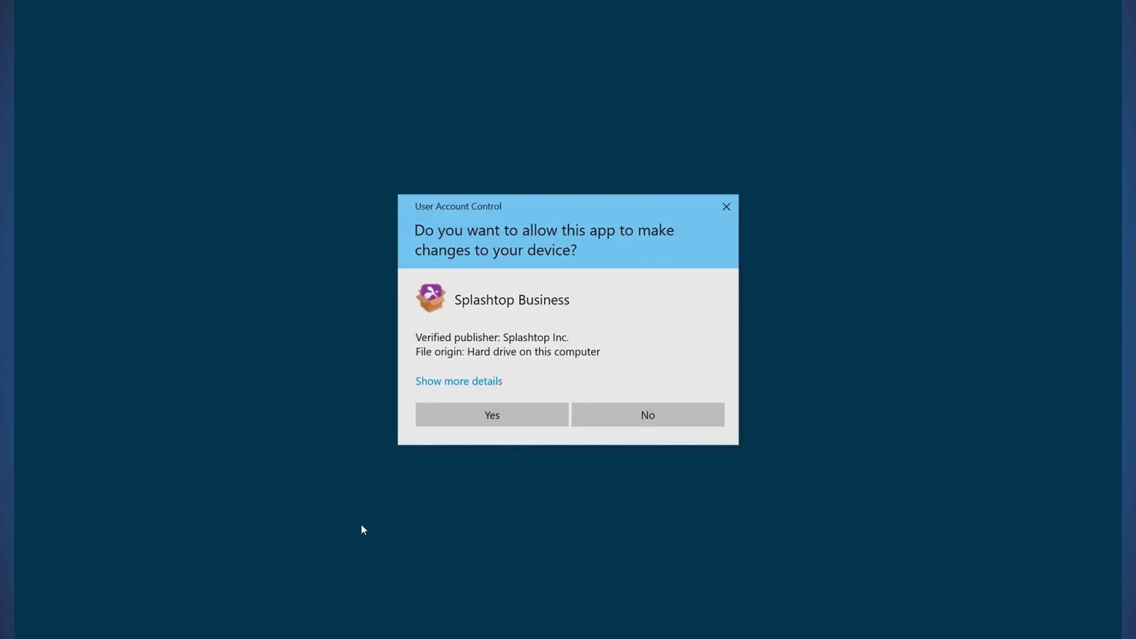
left_click(489, 415)
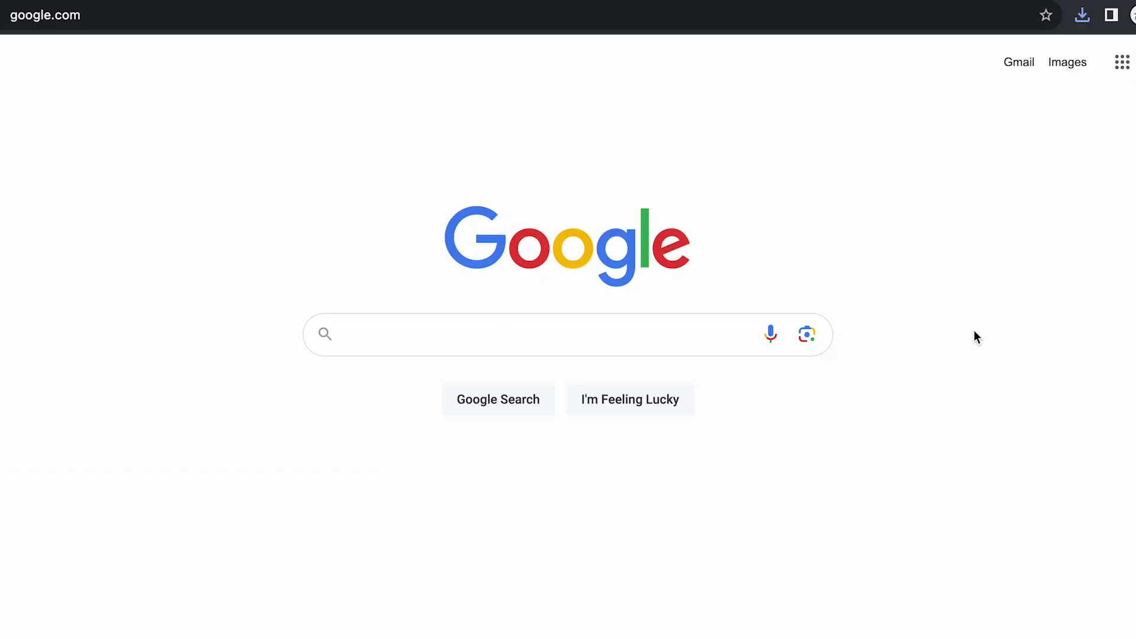
Step: Go to sos.splashtop.com and save the SplashtopSOS download
key("super+l")
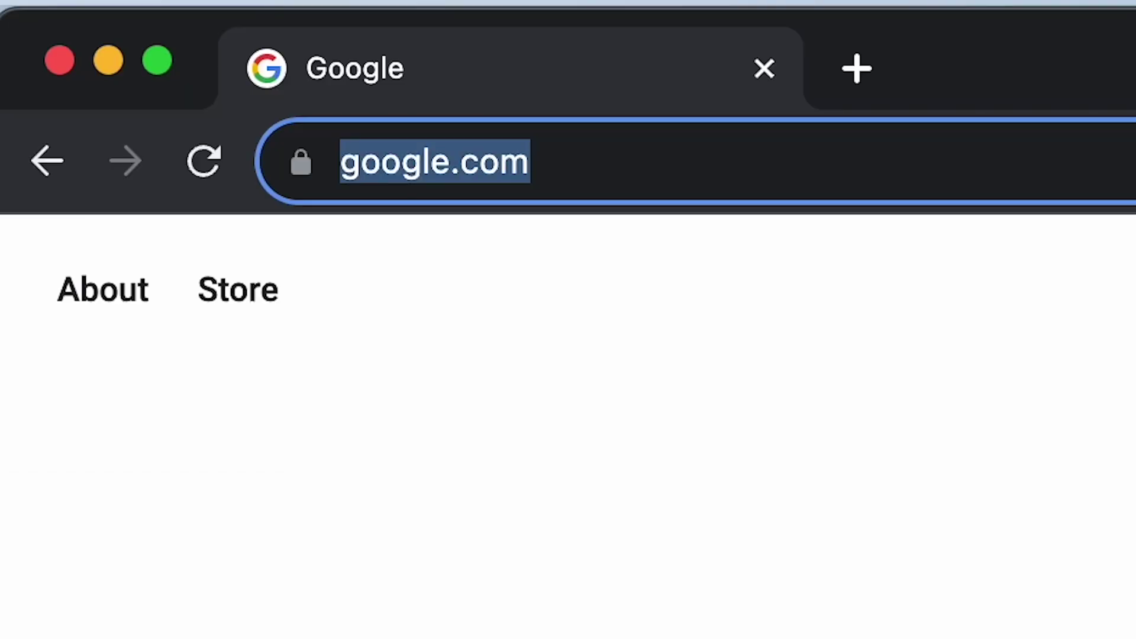
type("sos.splashtop.com")
key("Return")
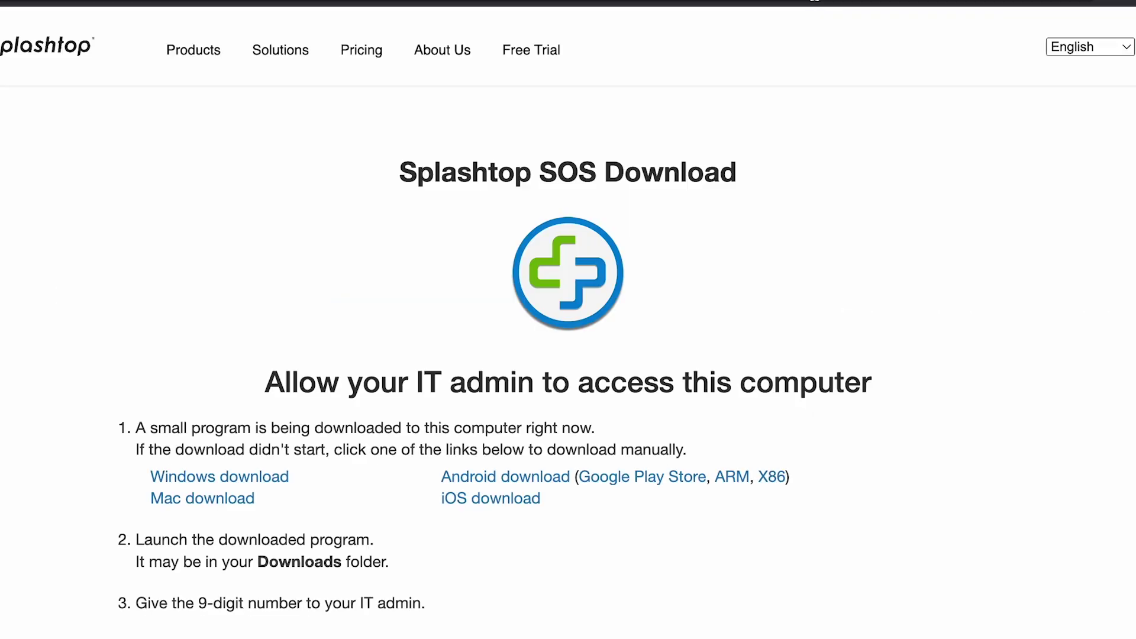
key("Return")
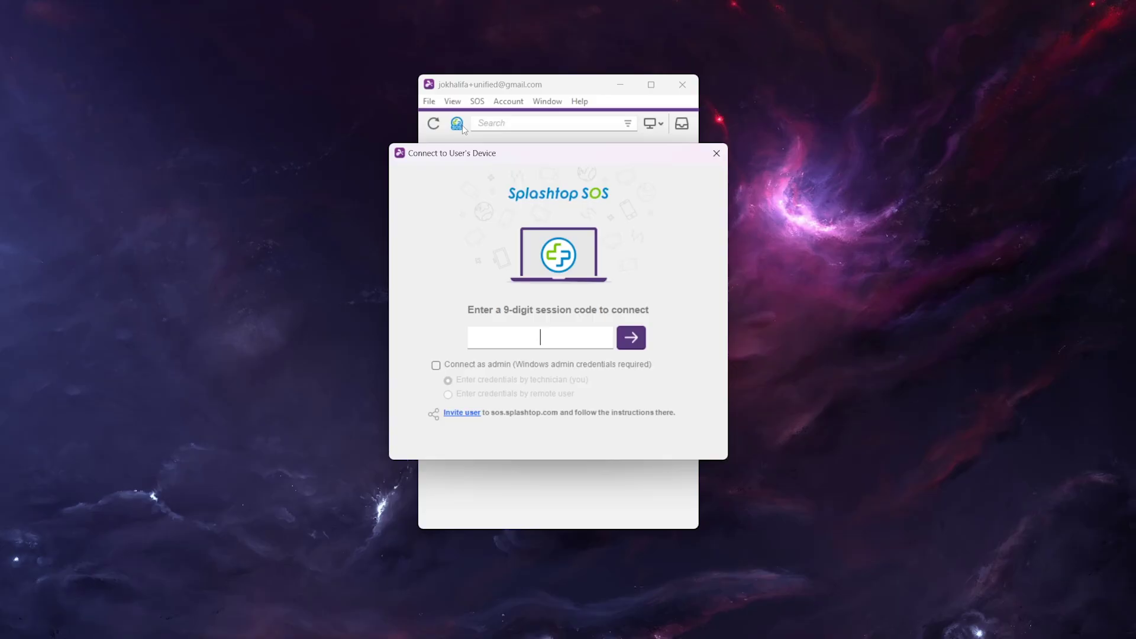
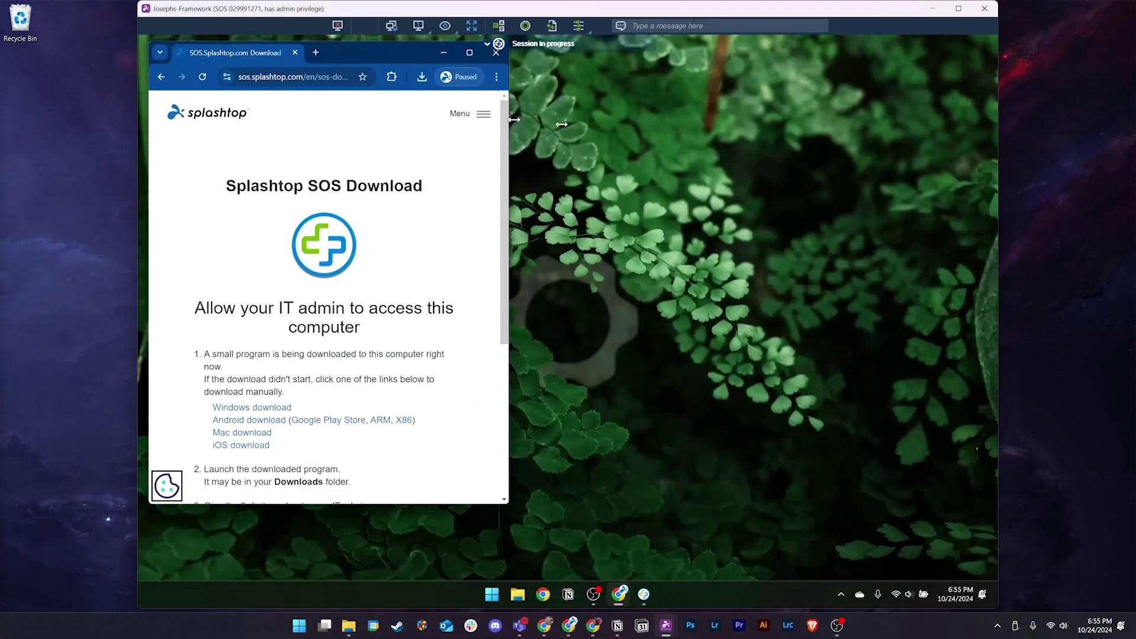
Step: Widen the remote browser window and move it down and to the right
left_click_drag(508, 138, 719, 137)
left_click_drag(413, 51, 502, 90)
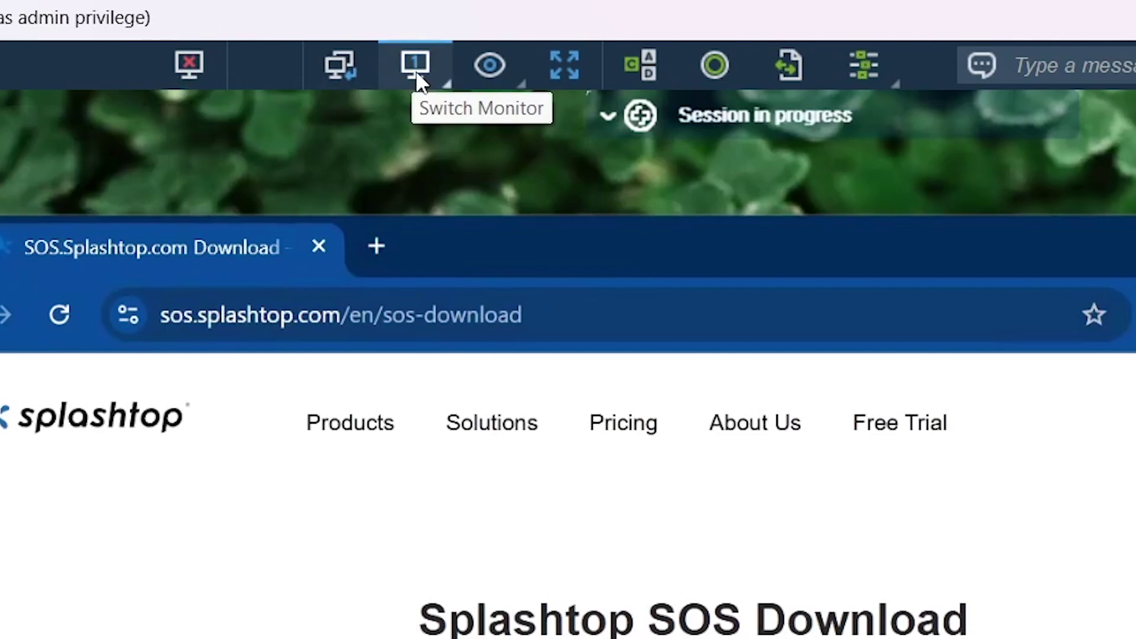
Step: Toggle full screen, send Ctrl-Alt-Del and cancel it, then open and close File Transfer
mouse_move(493, 66)
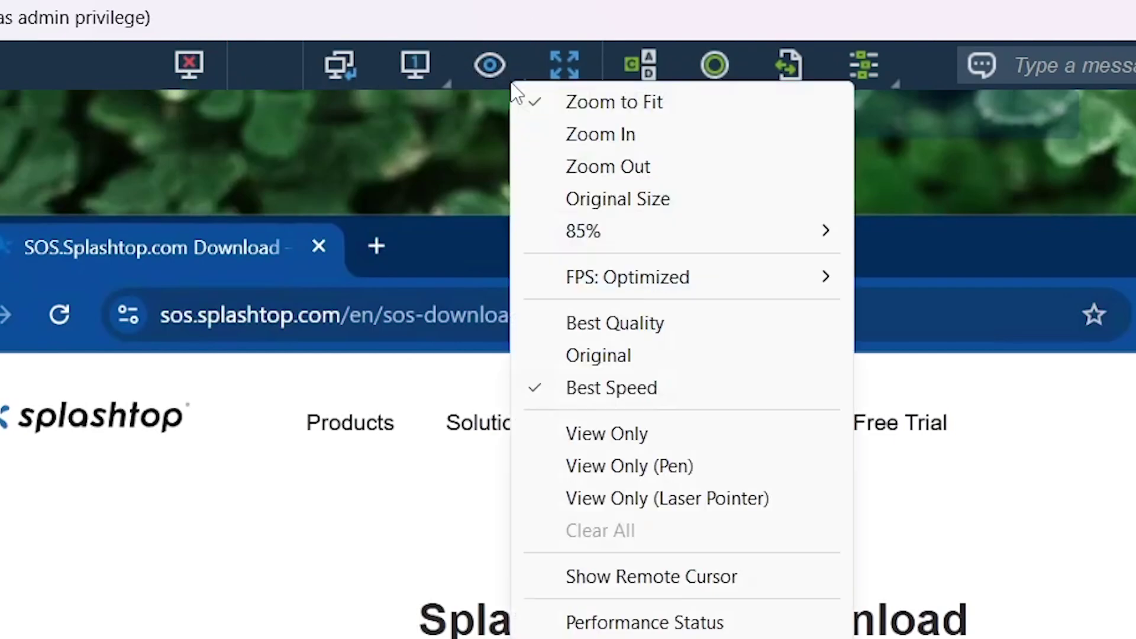
left_click(564, 63)
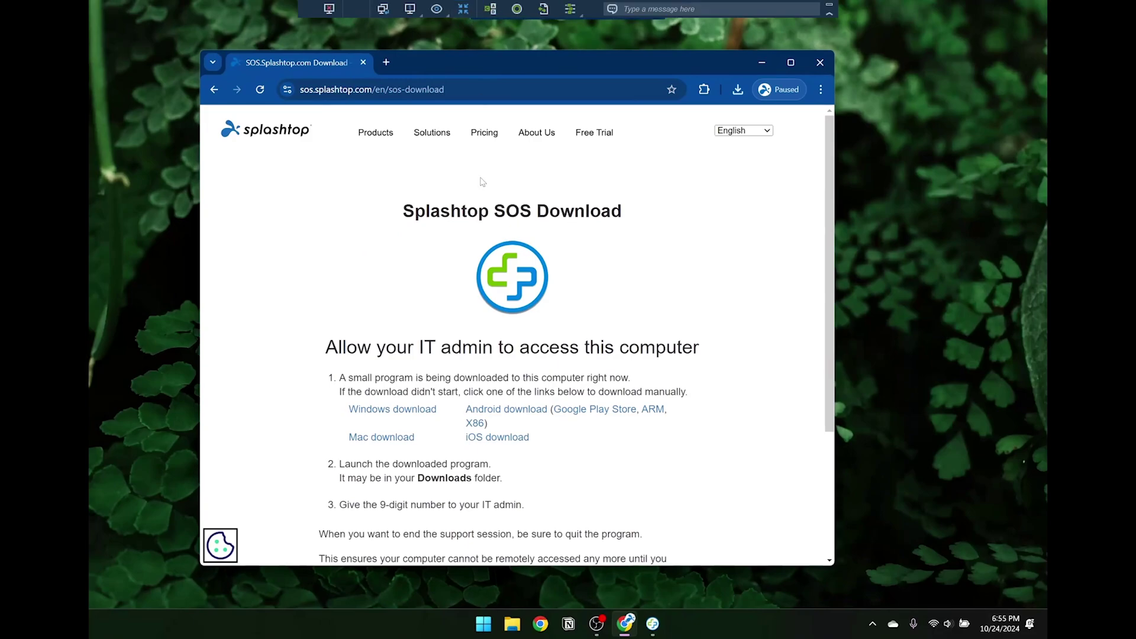
left_click(464, 8)
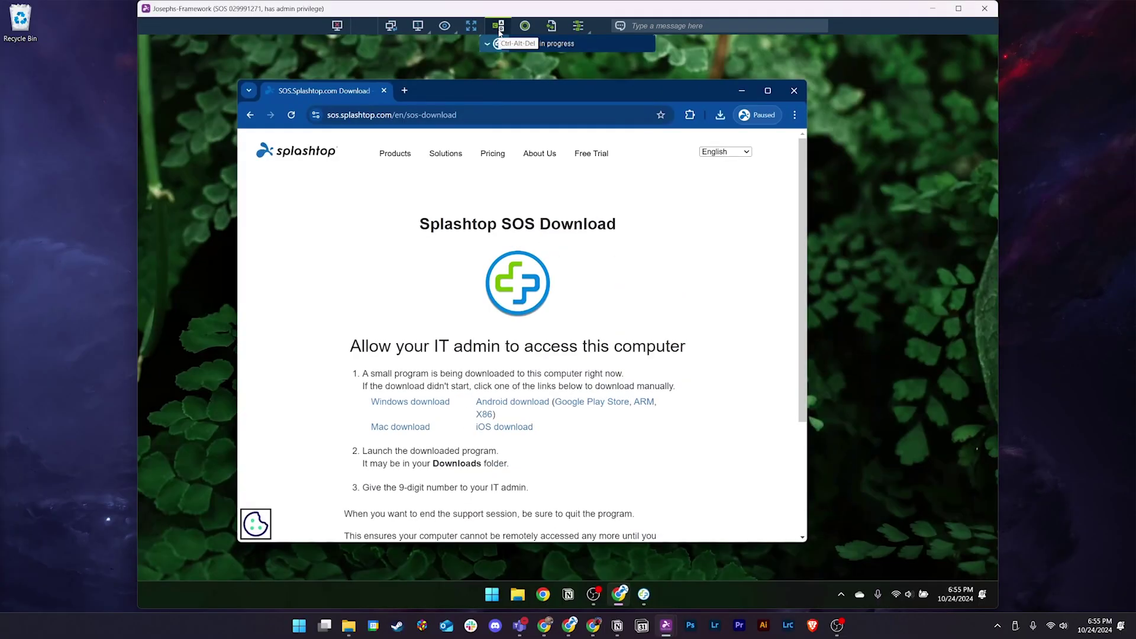
left_click(498, 29)
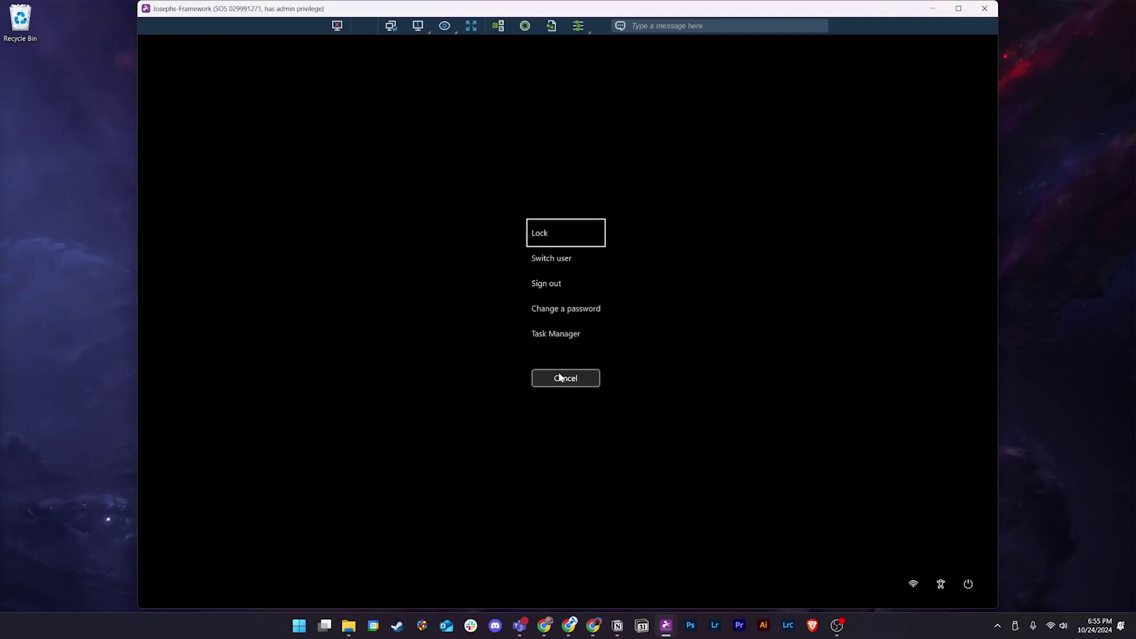
left_click(559, 377)
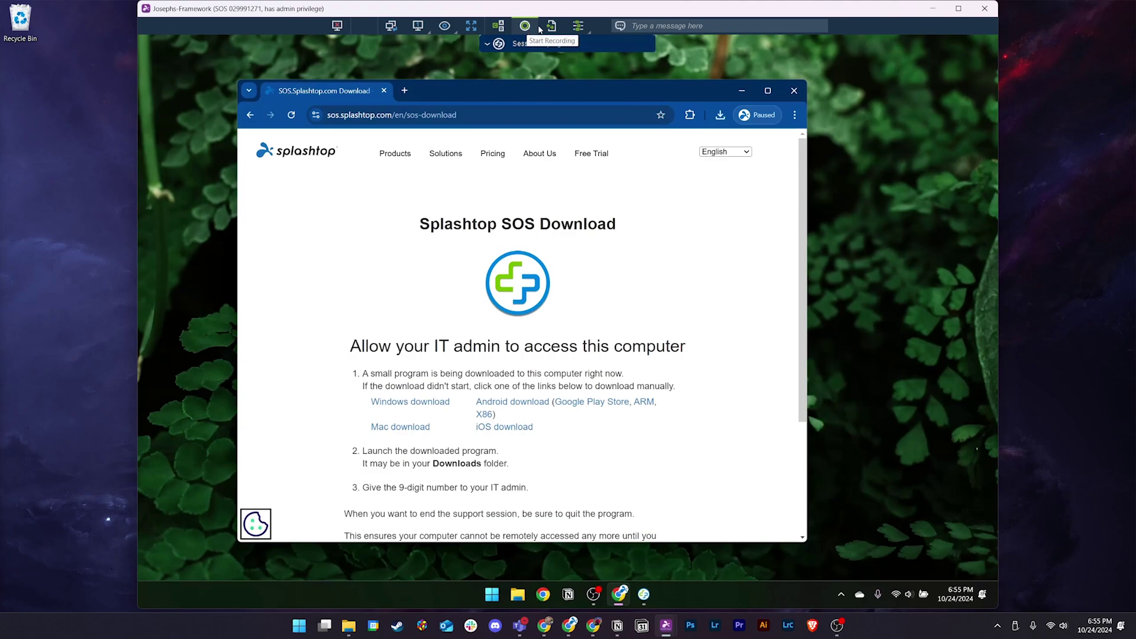
left_click(551, 26)
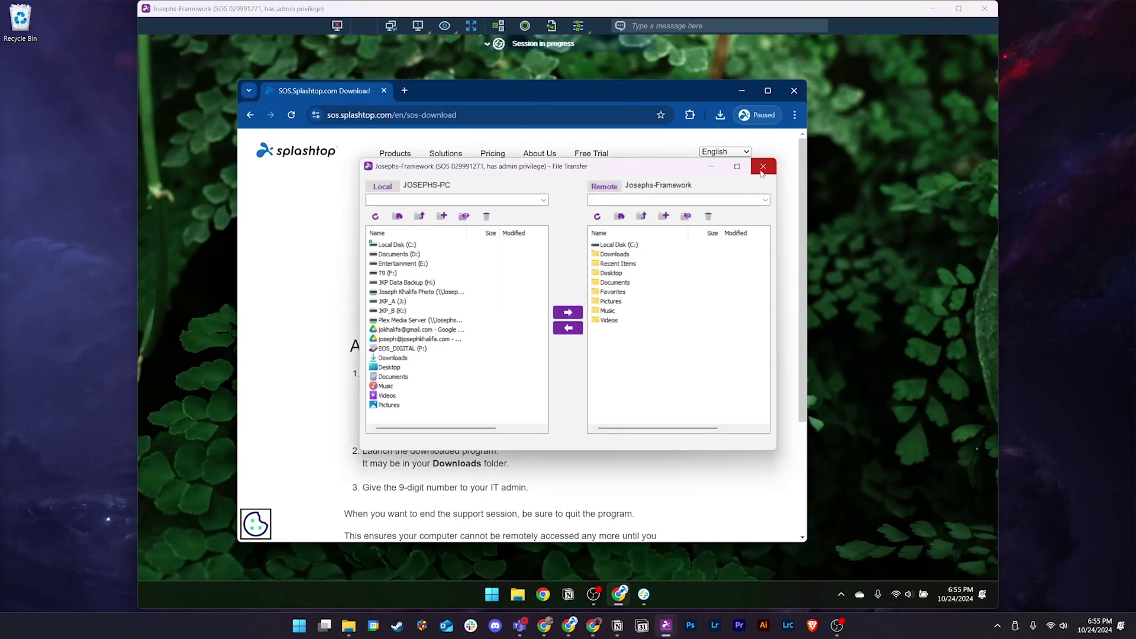
left_click(762, 166)
Step: Send the remote user the chat message 'Hello'
left_click(578, 26)
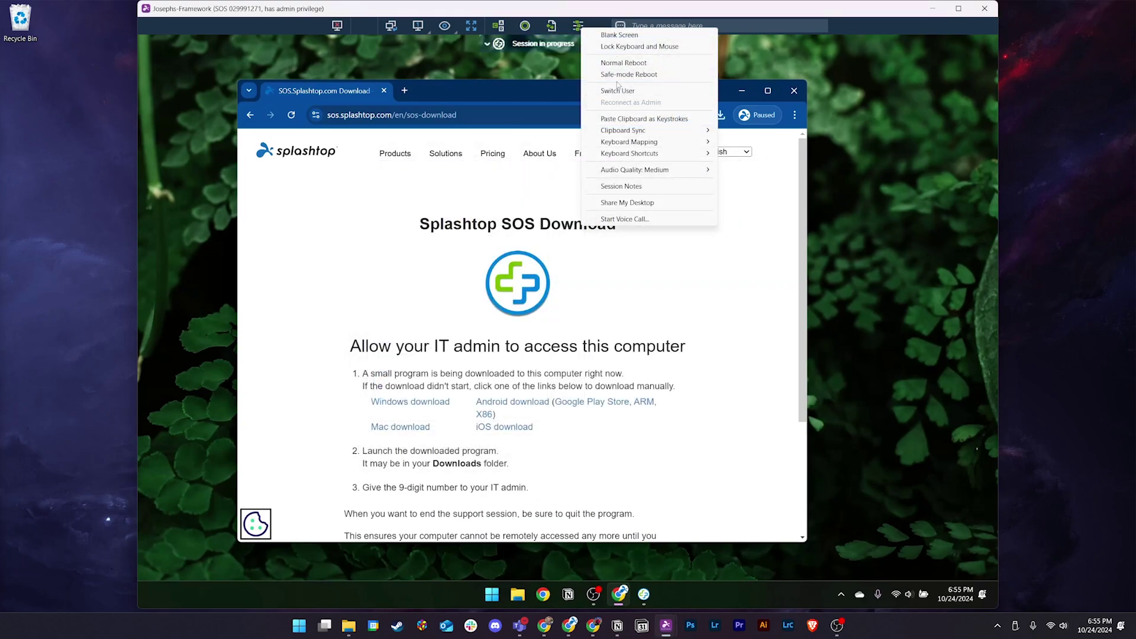
left_click(670, 26)
type("Hello!")
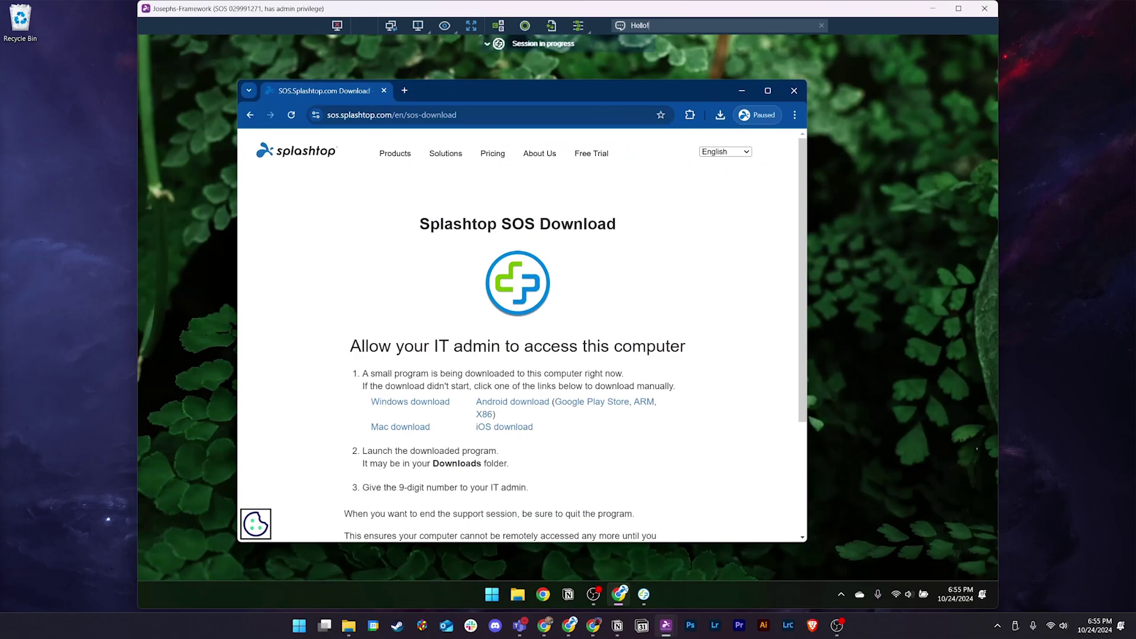
key("Return")
Step: Check the remote view options, then start a voice call from the session actions menu
left_click(454, 34)
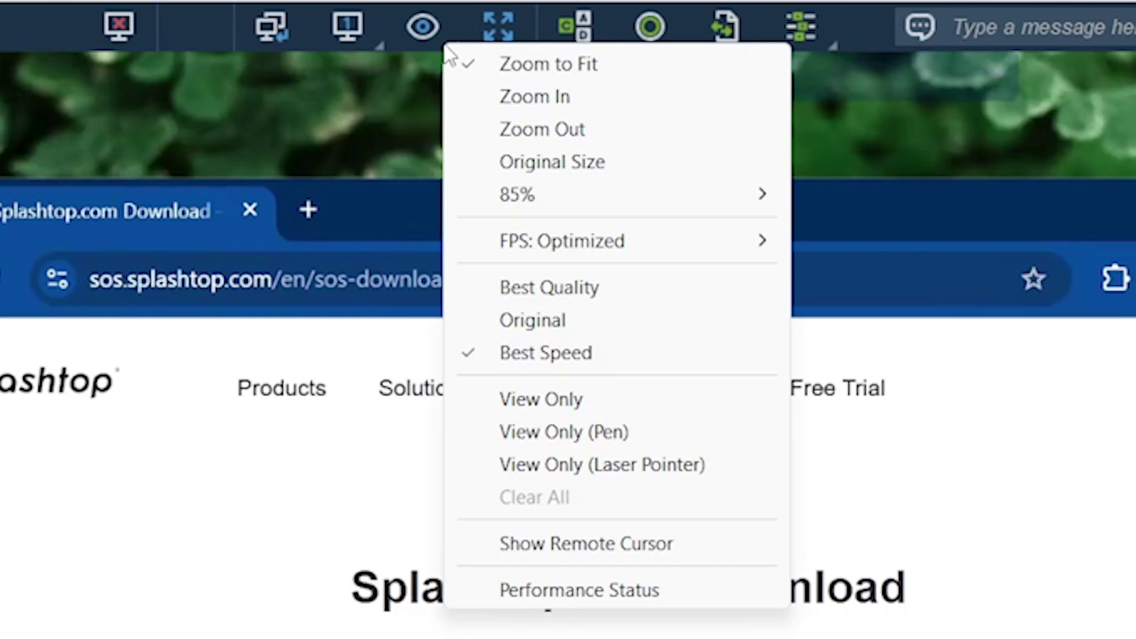
left_click(805, 29)
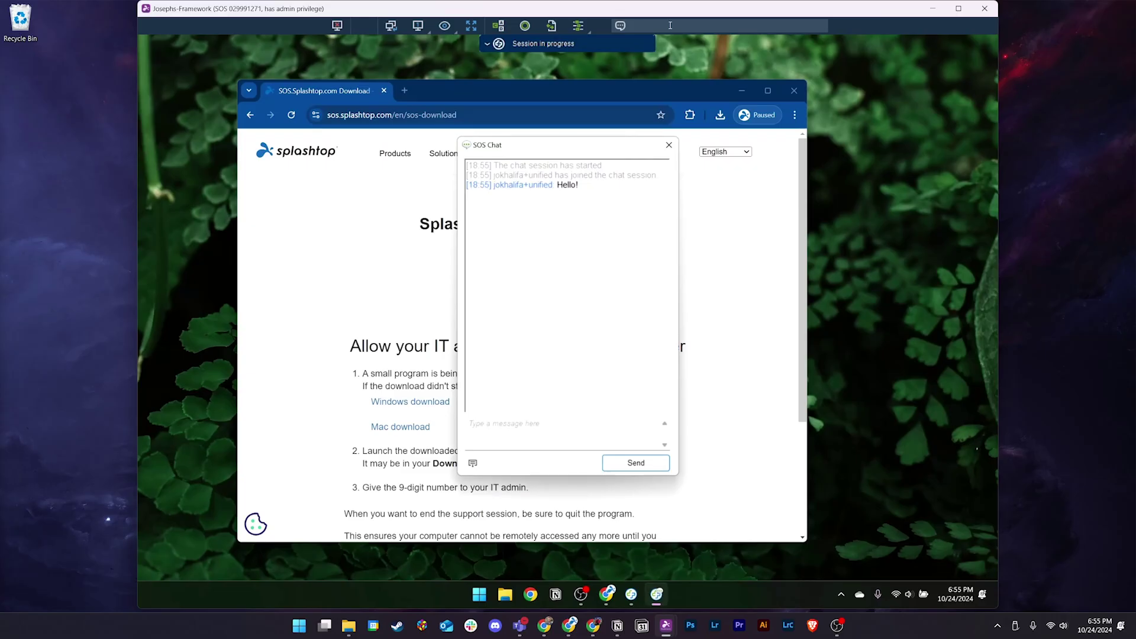
left_click(584, 27)
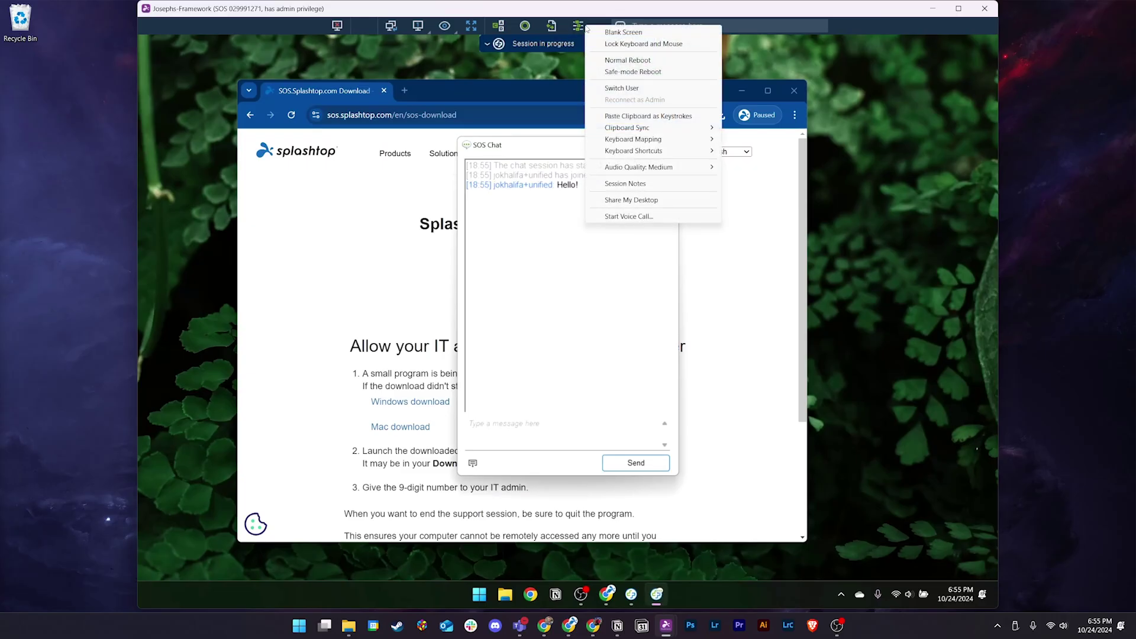
left_click(678, 216)
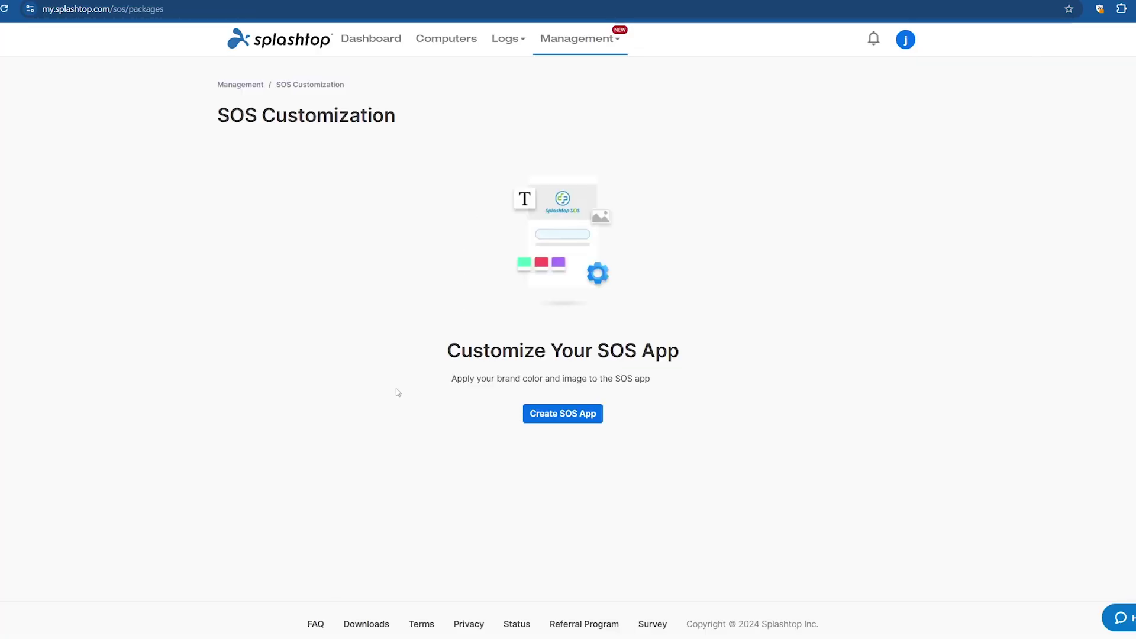
Step: Start a new SOS app named 'New SOS Package' with caption 'My Support Solution'
left_click(561, 410)
left_click(328, 207)
type("New SOS Package")
scroll(328, 207, "down", 2)
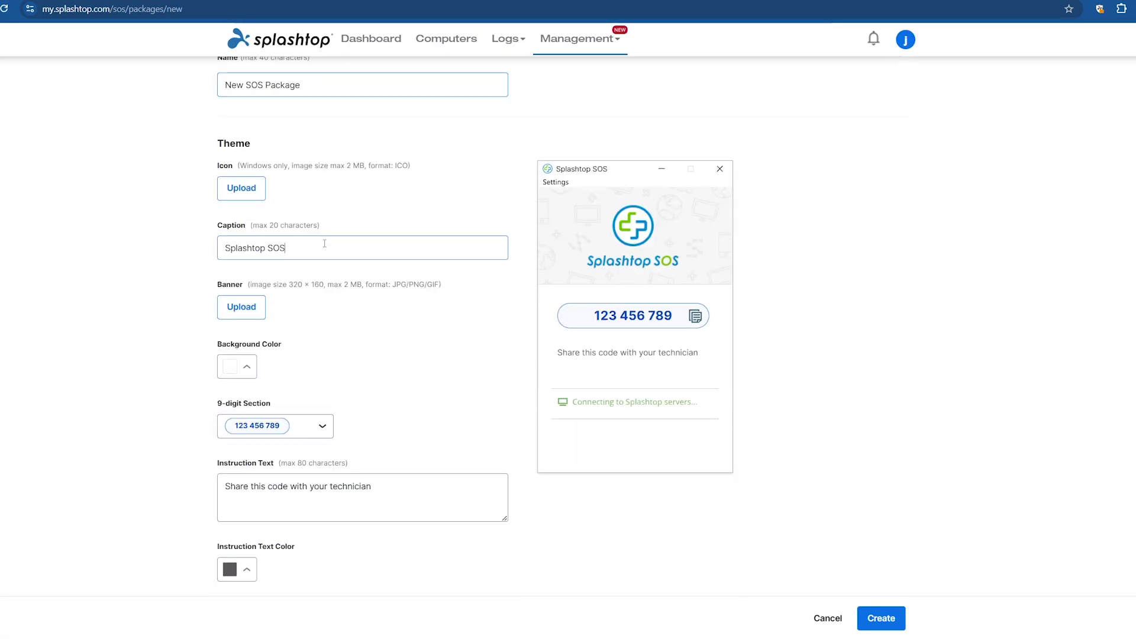
left_click_drag(325, 248, 168, 255)
type("My Support Solution")
scroll(165, 256, "down", 1)
Step: Choose a blue background, white instruction text and bright green success colour
left_click(246, 306)
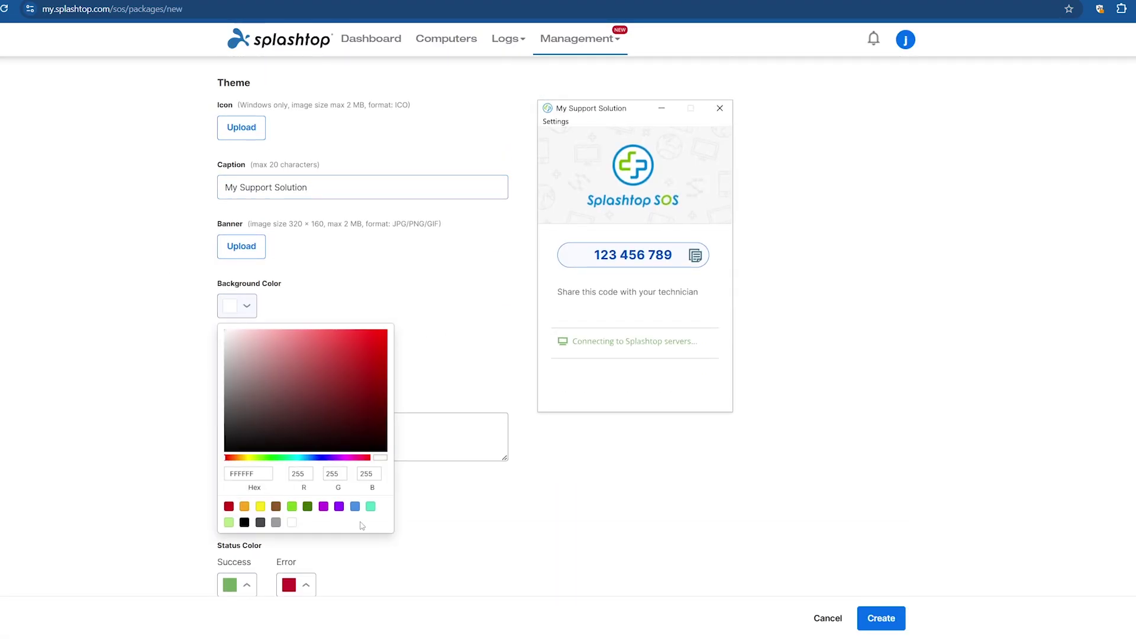
left_click(355, 505)
left_click(246, 509)
left_click(292, 480)
scroll(291, 481, "down", 2)
left_click(246, 461)
Step: Change the instruction text to 'Send this code to your assigned technician!'
left_click(292, 417)
scroll(292, 417, "up", 2)
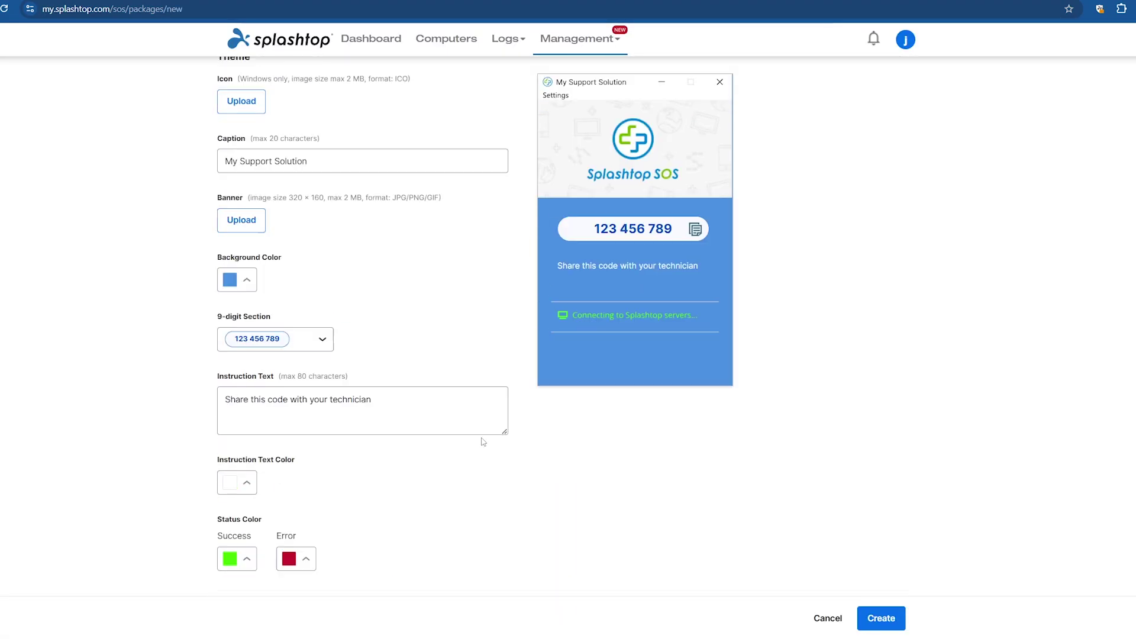
left_click_drag(404, 421, 170, 420)
type("Sne")
key("BackSpace")
key("BackSpace")
type("end this code to your assigned technician!")
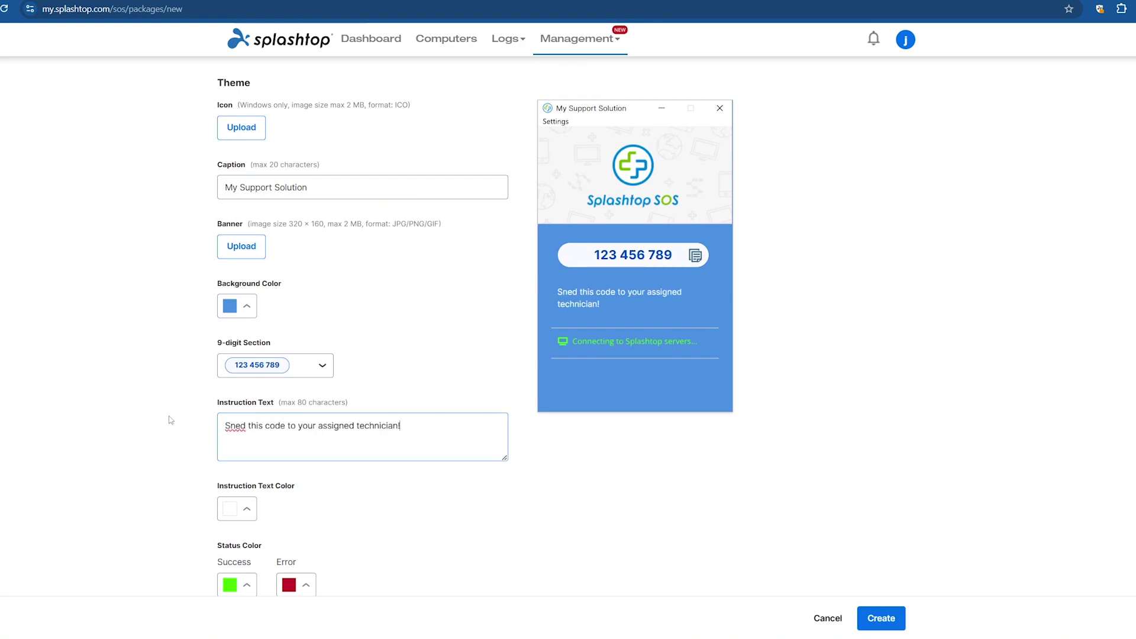
right_click(229, 426)
left_click(260, 448)
Step: Turn on FIPS support and direct connection on the same network
scroll(261, 447, "down", 2)
scroll(484, 474, "down", 7)
left_click(223, 213)
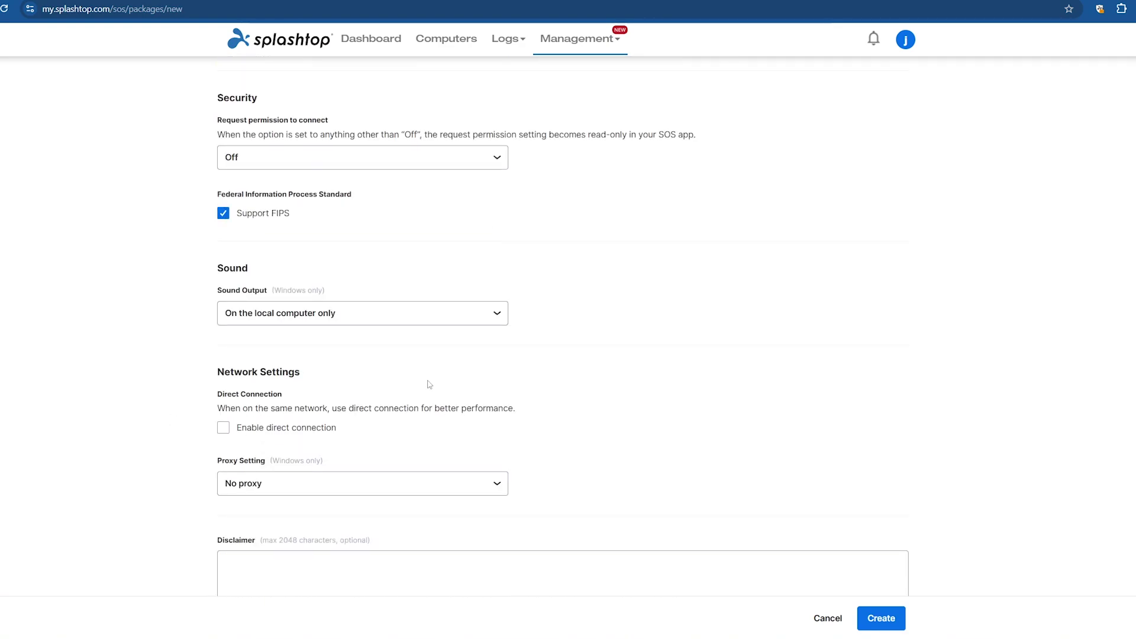
scroll(430, 385, "down", 2)
left_click(223, 342)
Step: Enable automatic deletion, create the SOS app, then remote into the computer via Splashtop Business
left_click(223, 575)
left_click(880, 617)
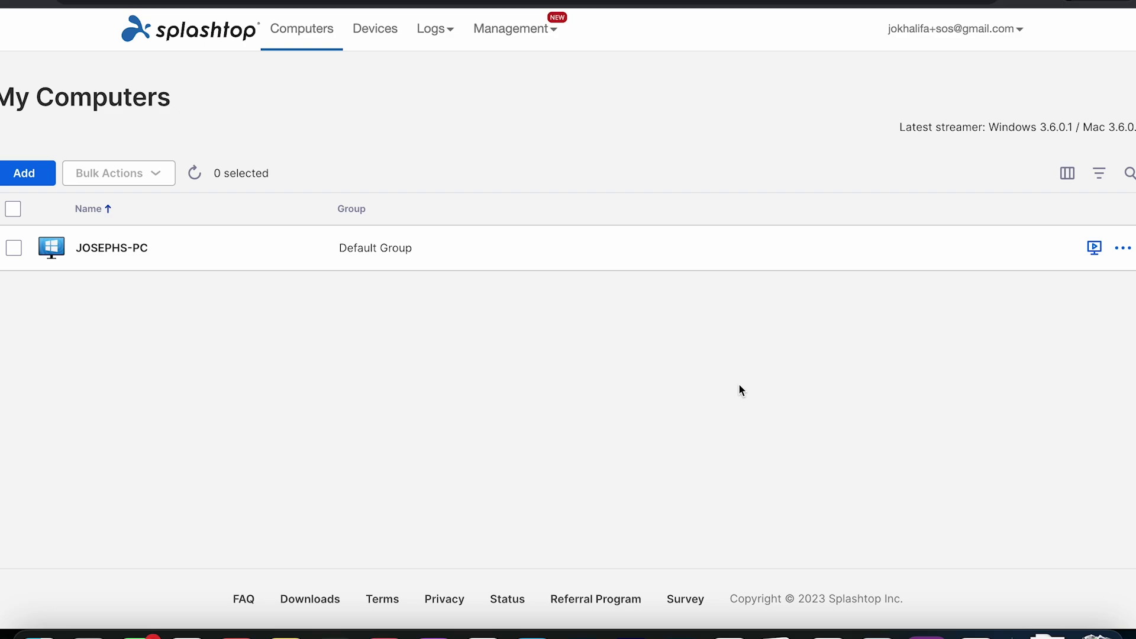
left_click(1094, 251)
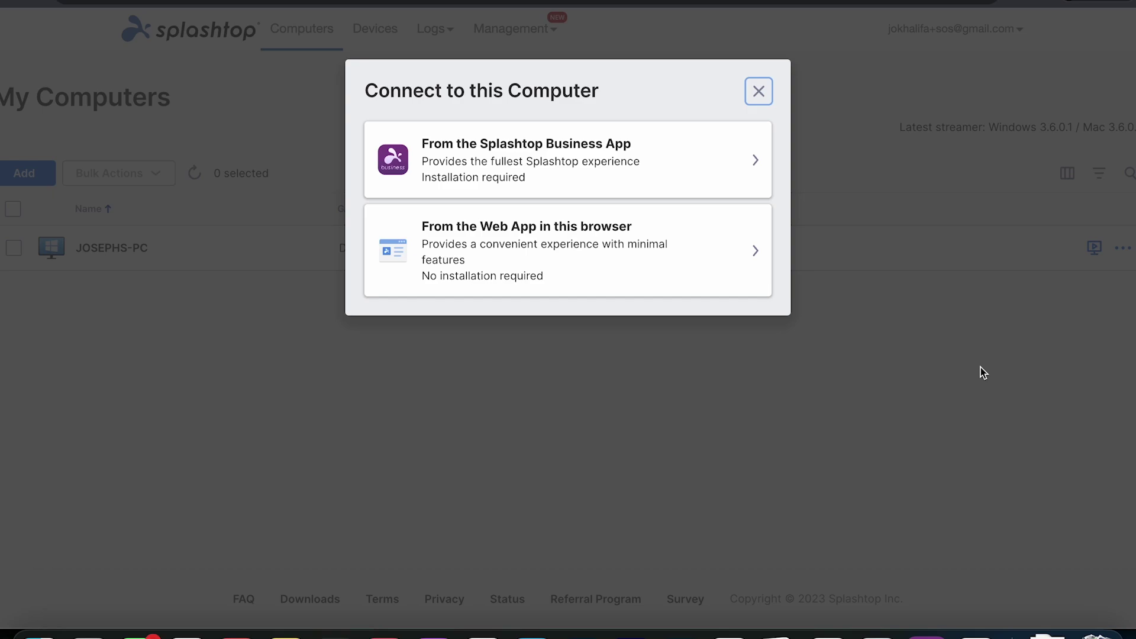
left_click(695, 182)
left_click(684, 126)
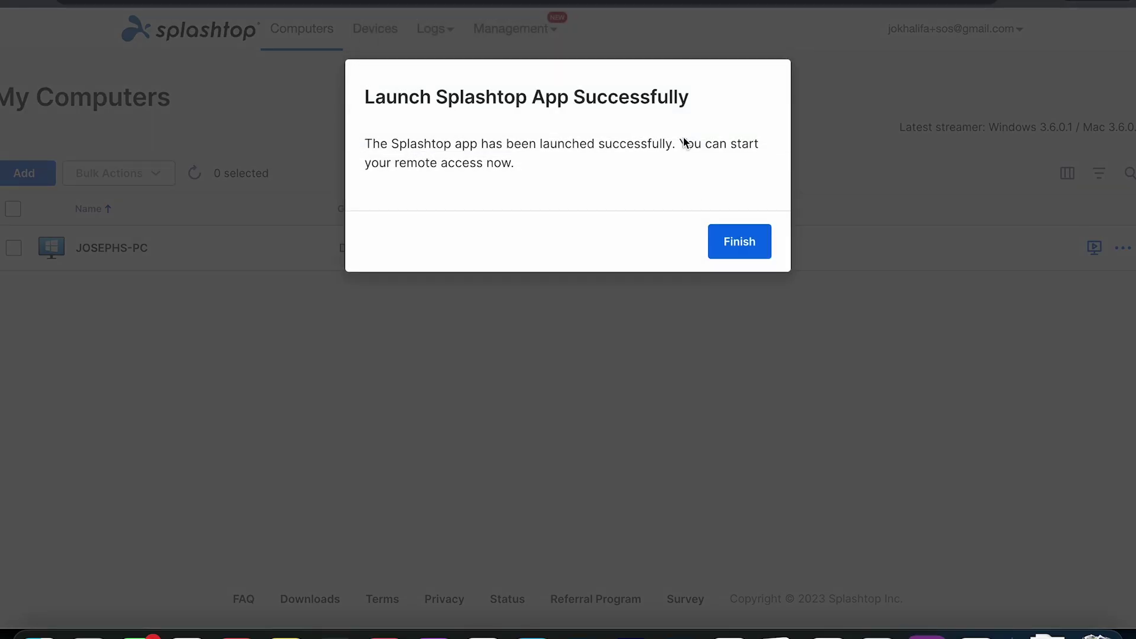